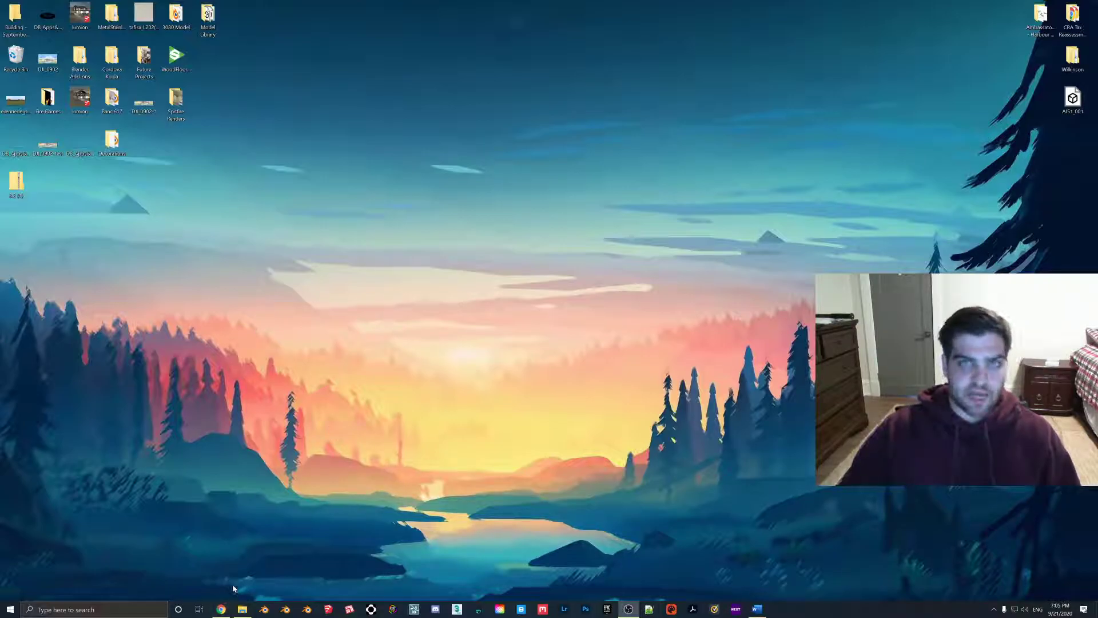
# Switch to Chrome, view the Epic Games email sign-up form, and close that page
pyautogui.click(222, 610)
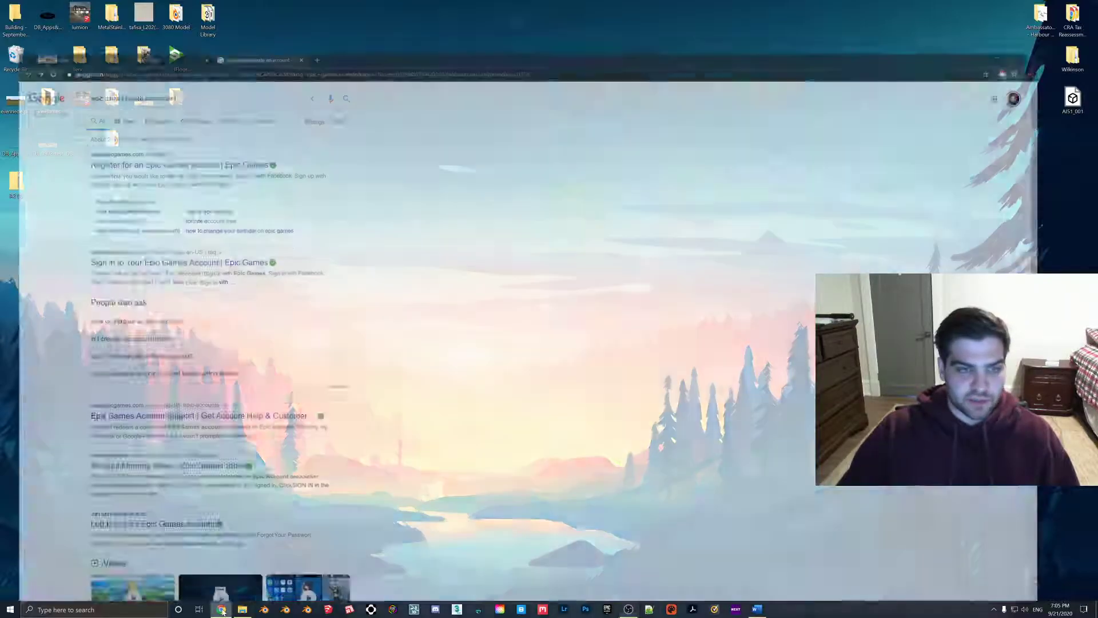
pyautogui.click(218, 120)
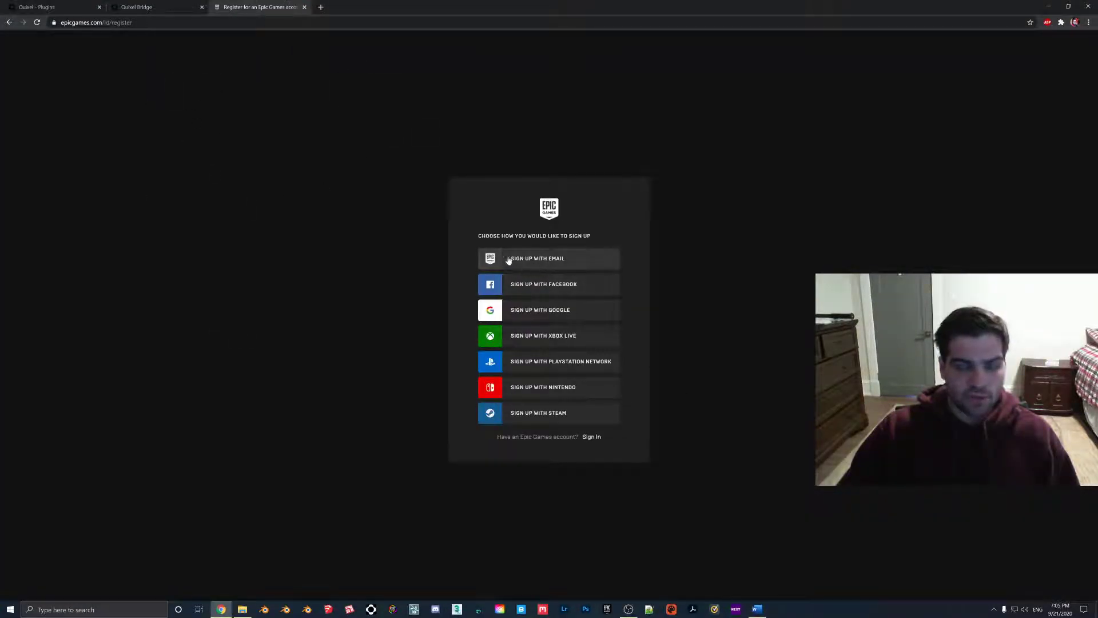
pyautogui.click(543, 263)
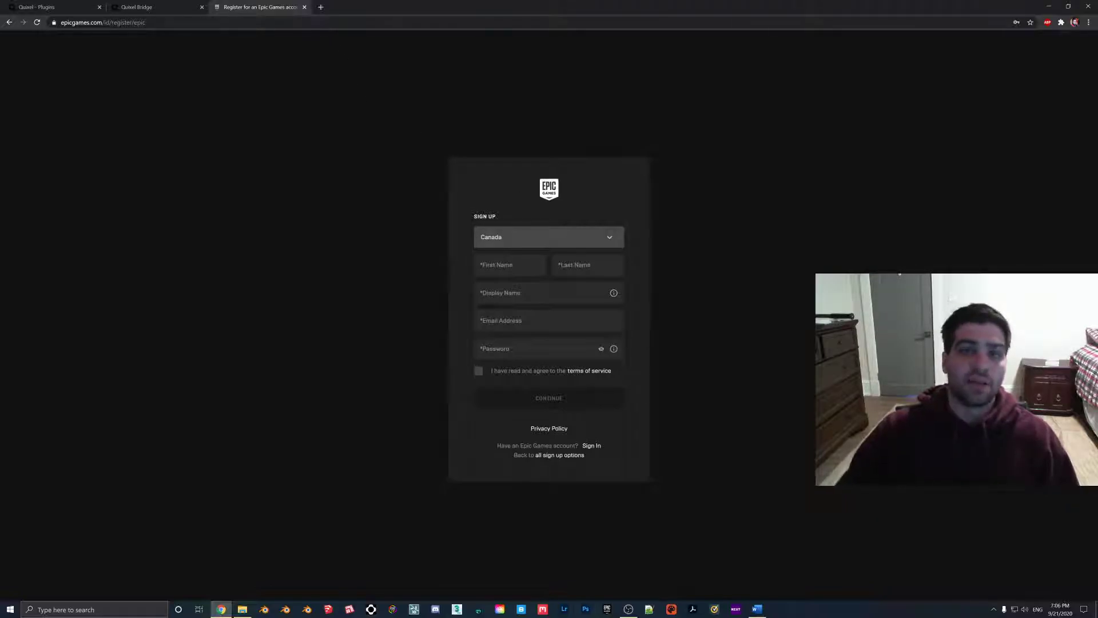
pyautogui.click(304, 6)
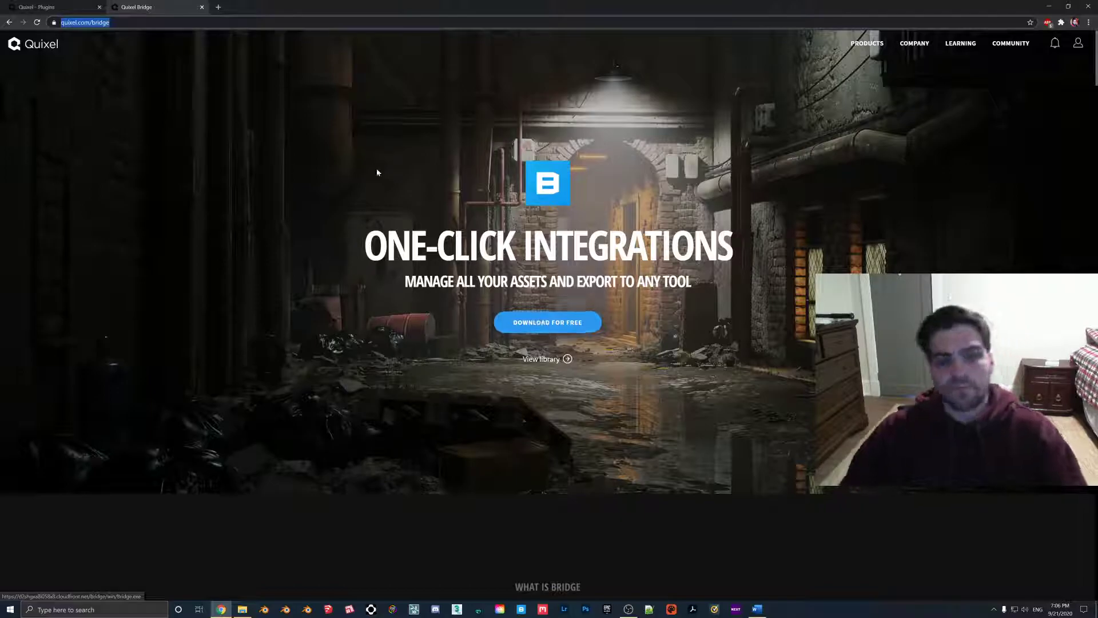
# Close the Quixel Bridge page and download Blender Plugin v3.2 from the Quixel plugins page
pyautogui.click(202, 7)
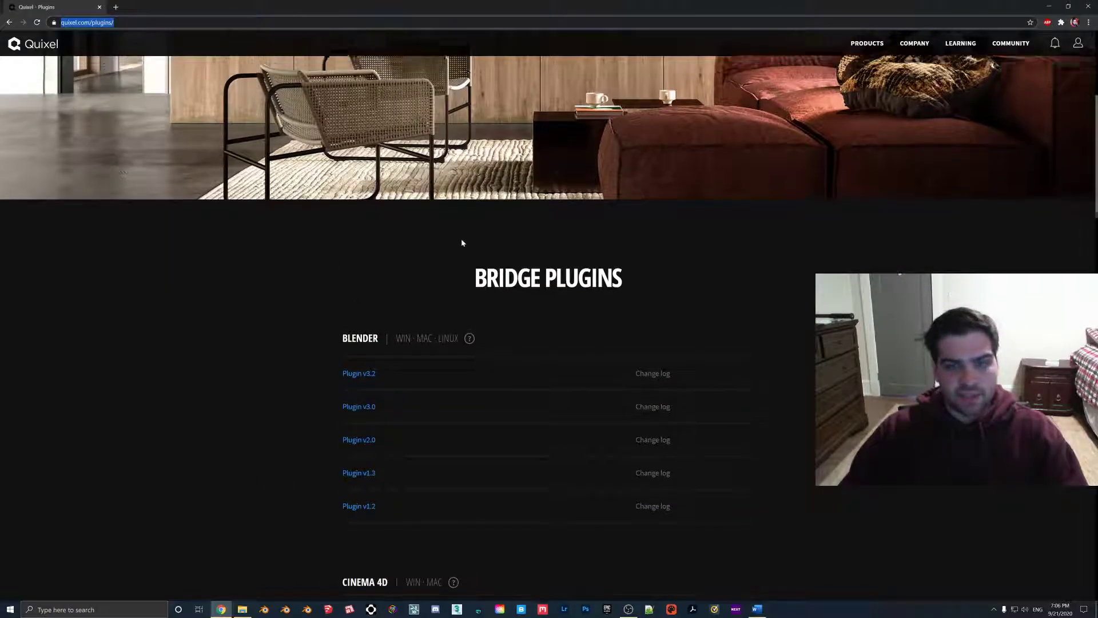
pyautogui.scroll(1, 481, 246)
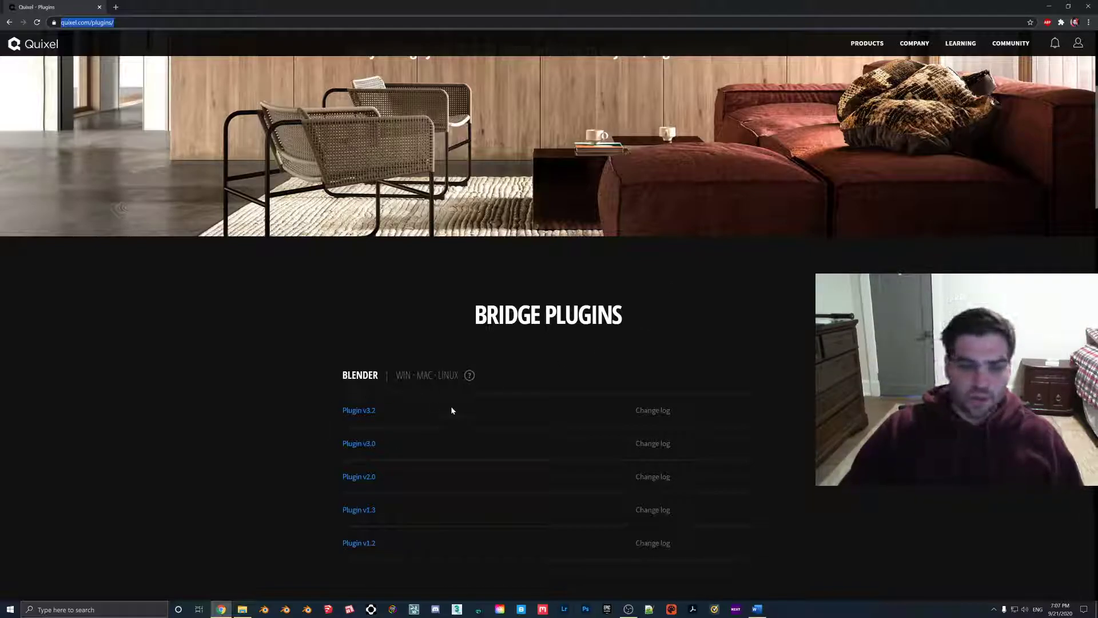
pyautogui.click(366, 412)
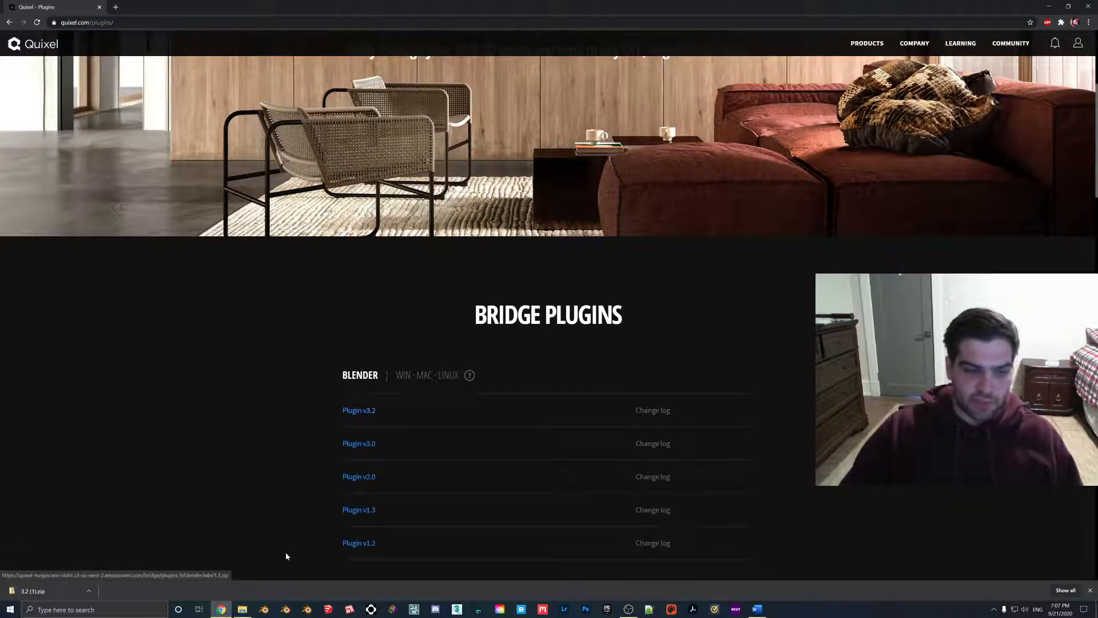
# Move the downloaded 3.2 (1).zip from Downloads to the Desktop, replacing the existing copy, and close the file window
pyautogui.click(27, 596)
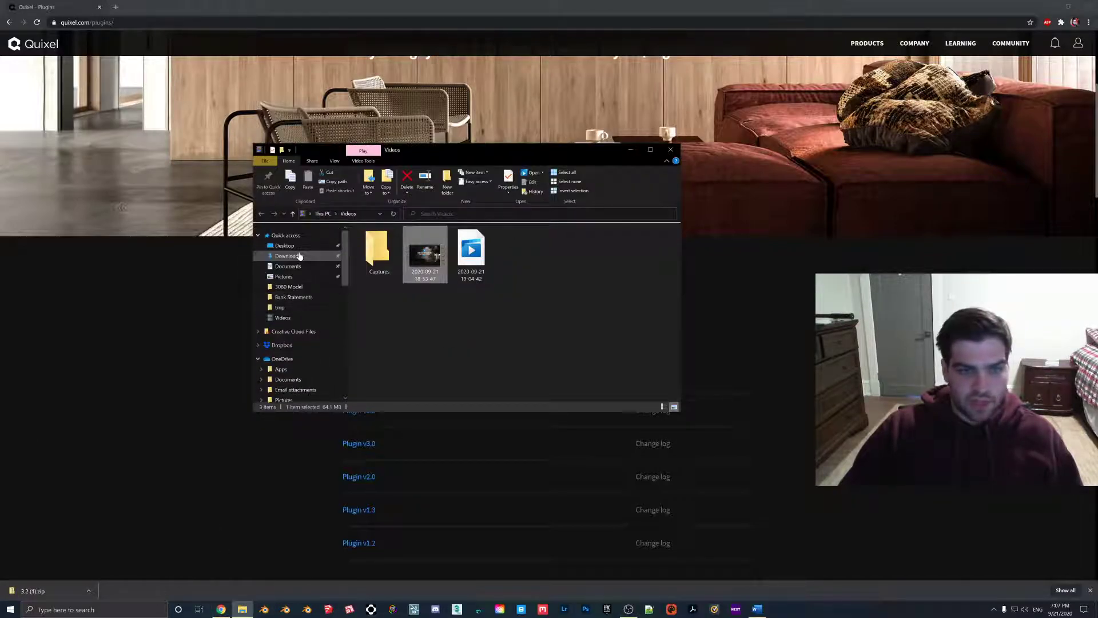
pyautogui.click(299, 256)
pyautogui.click(379, 254)
pyautogui.moveTo(379, 254); pyautogui.dragTo(284, 246)
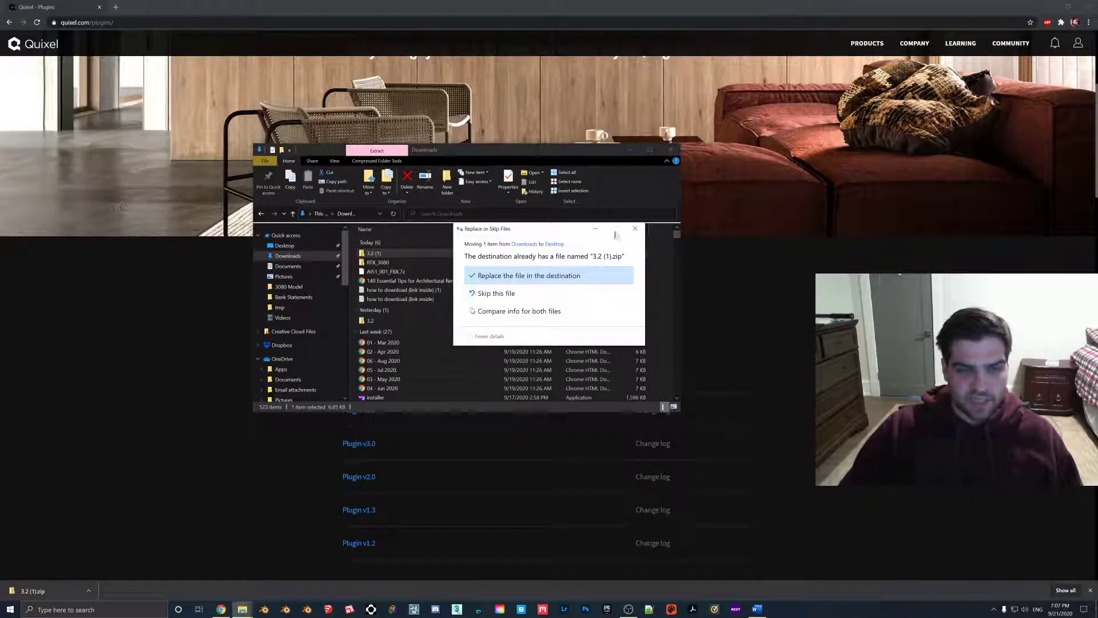
pyautogui.click(503, 274)
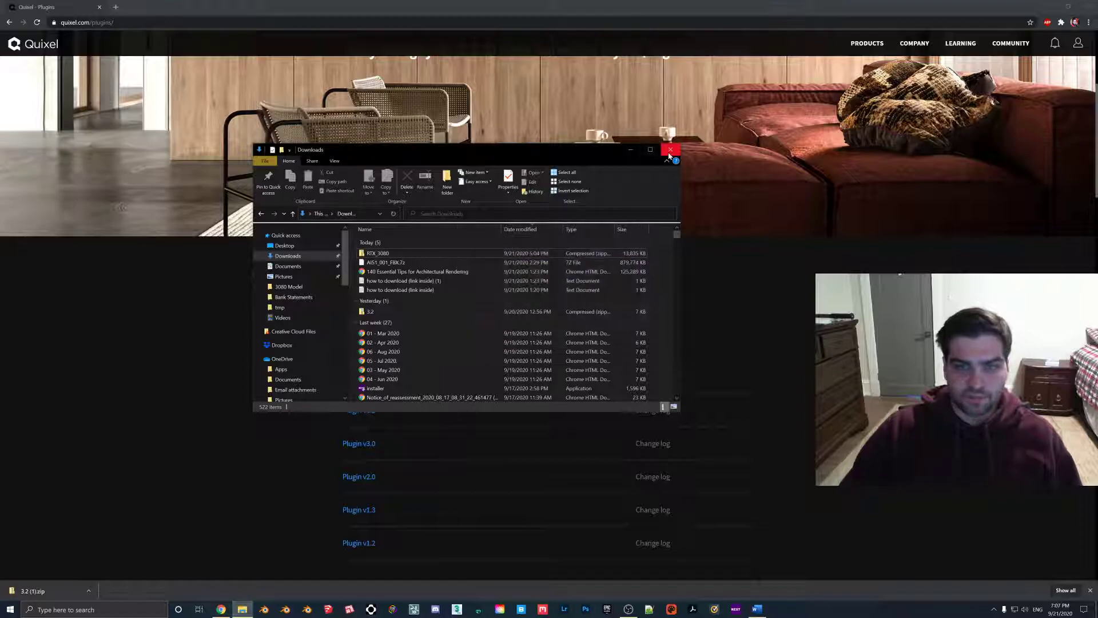
pyautogui.click(670, 150)
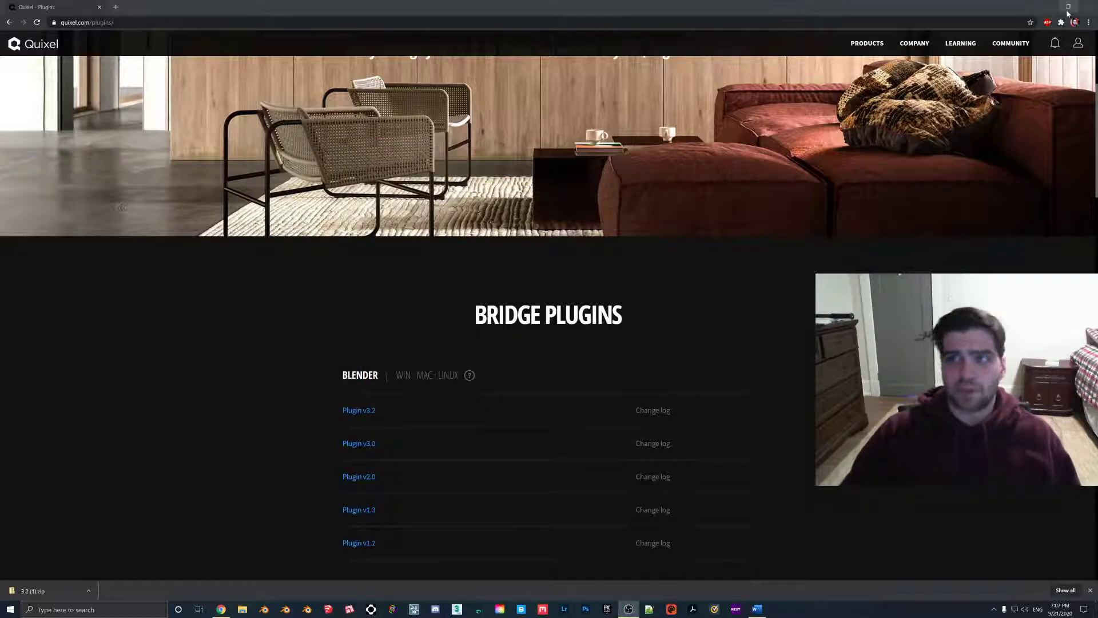
# Minimize the browser and move the plugin zip to an empty area of the desktop
pyautogui.click(1048, 7)
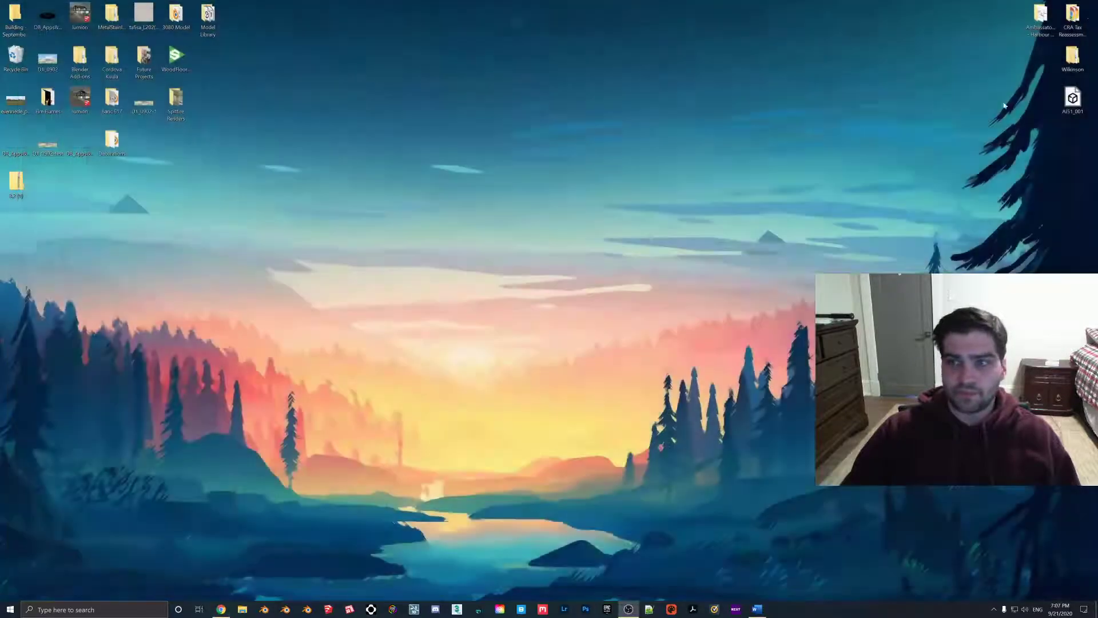
pyautogui.moveTo(23, 190); pyautogui.dragTo(407, 233)
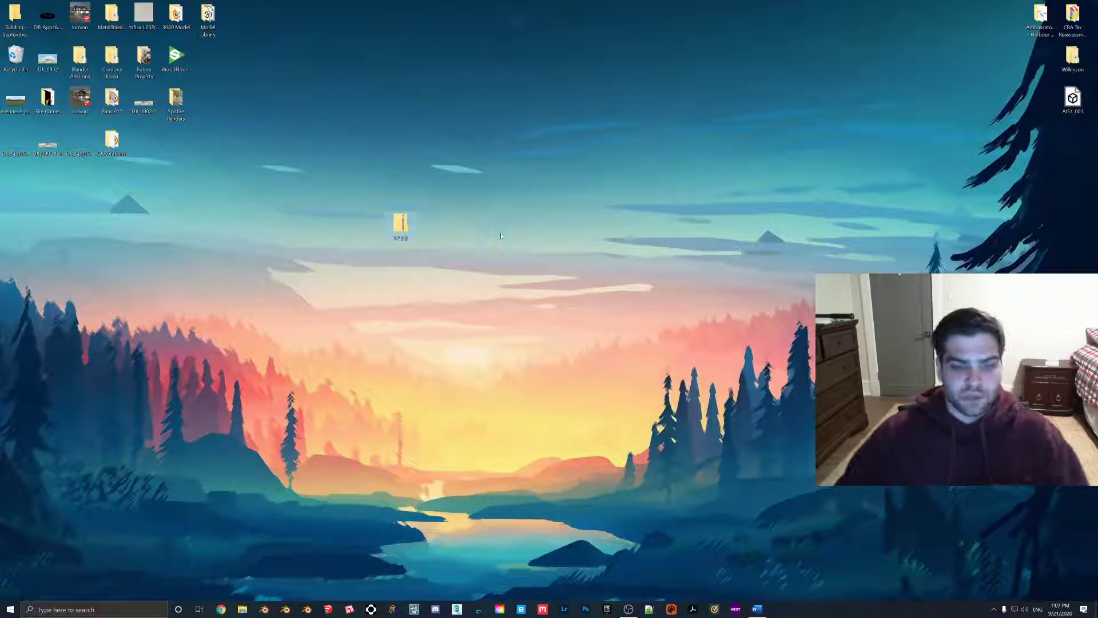
pyautogui.moveTo(399, 242); pyautogui.dragTo(303, 201)
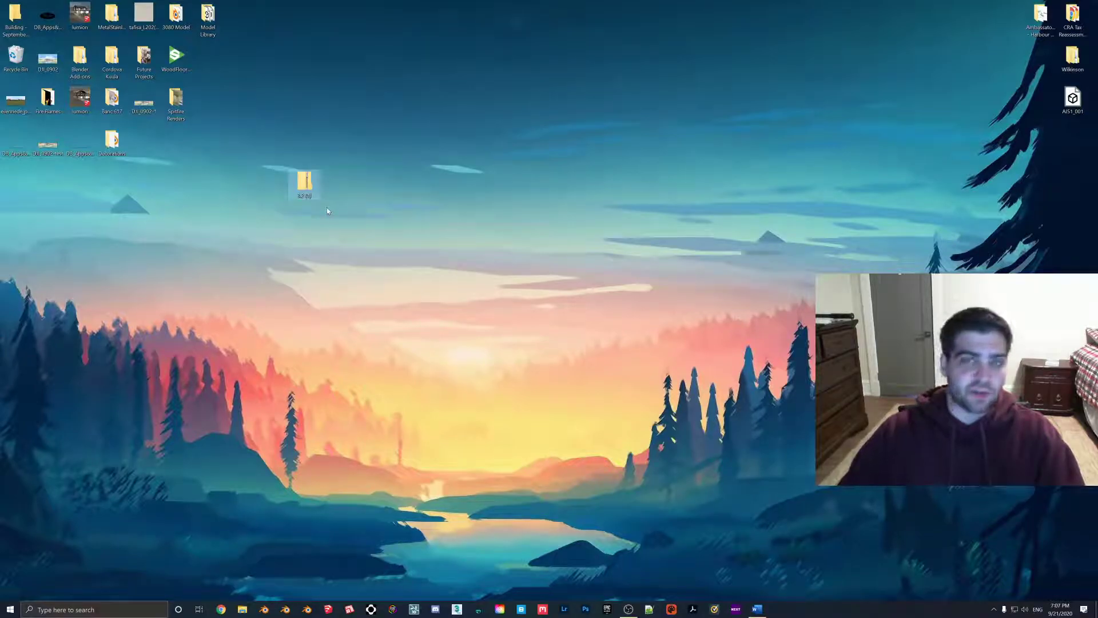
# Start Blender with a General scene and install the add-on from 3.2 (1).zip on the Desktop
pyautogui.click(306, 610)
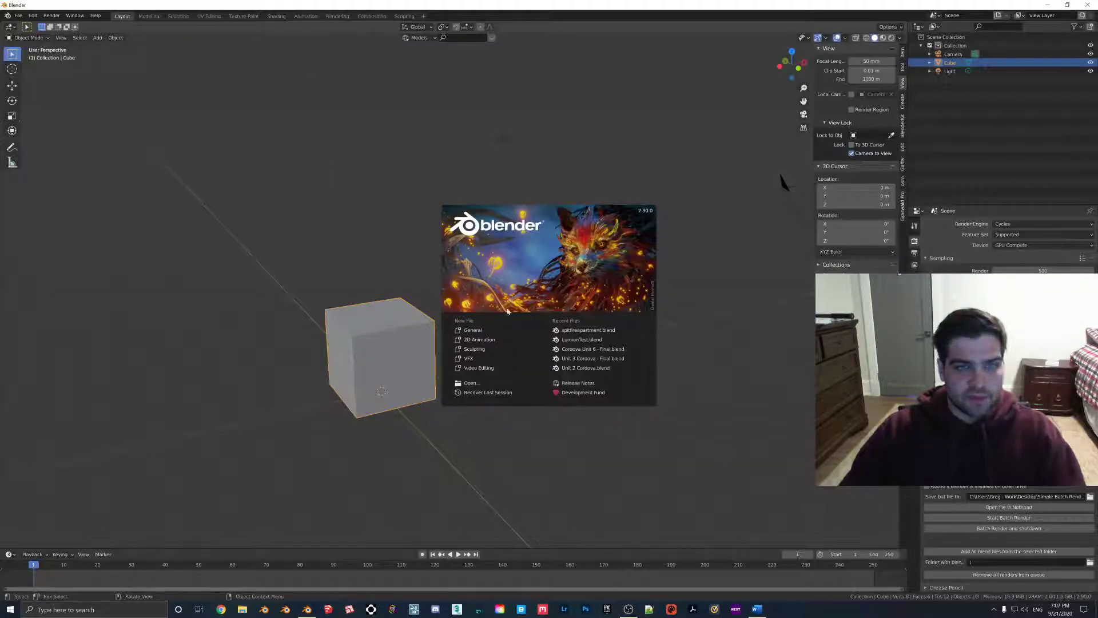
pyautogui.click(473, 330)
pyautogui.click(33, 16)
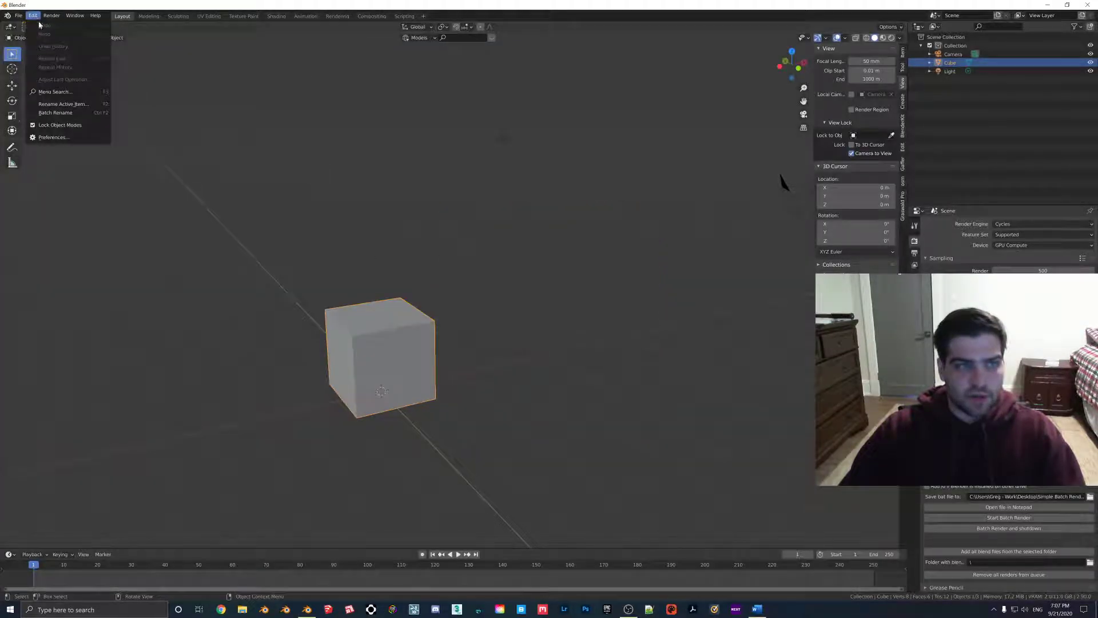
pyautogui.click(57, 138)
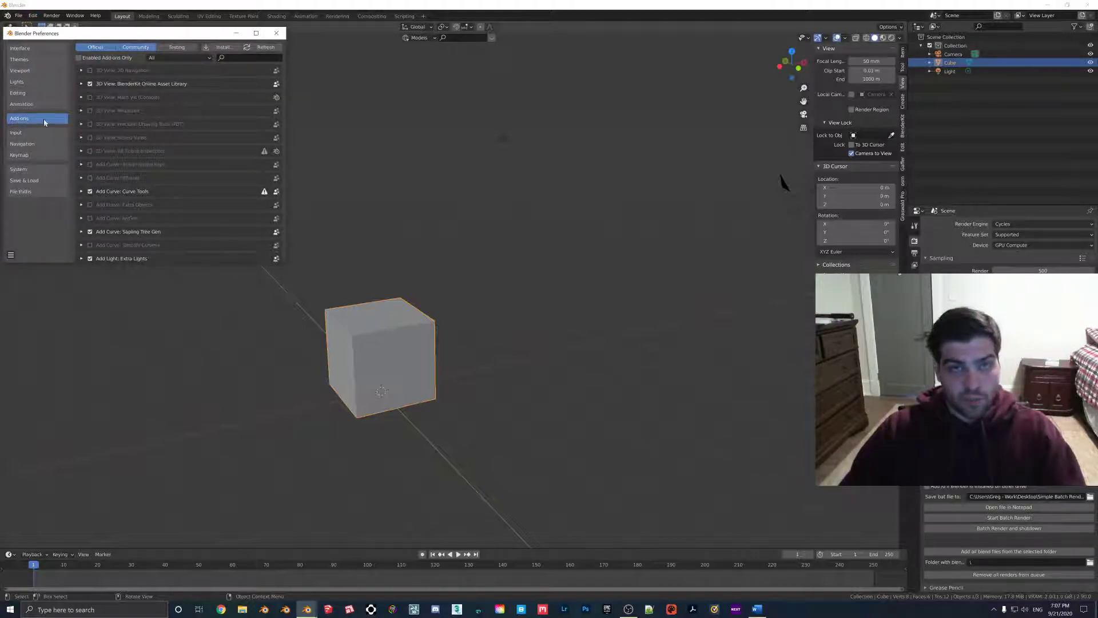
pyautogui.click(219, 49)
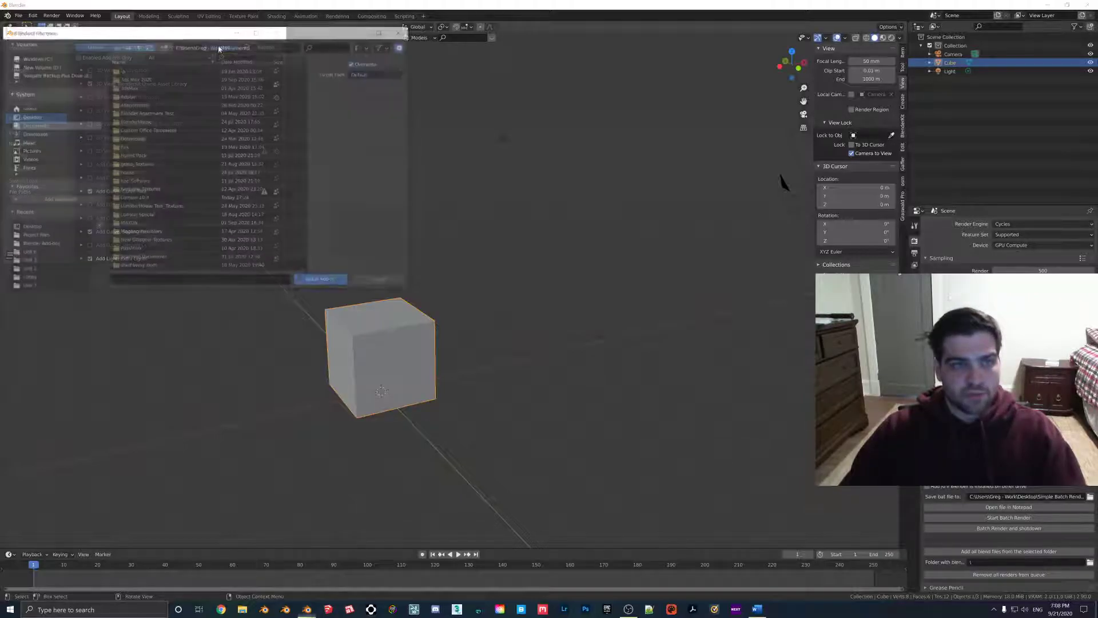
pyautogui.click(132, 190)
pyautogui.click(330, 285)
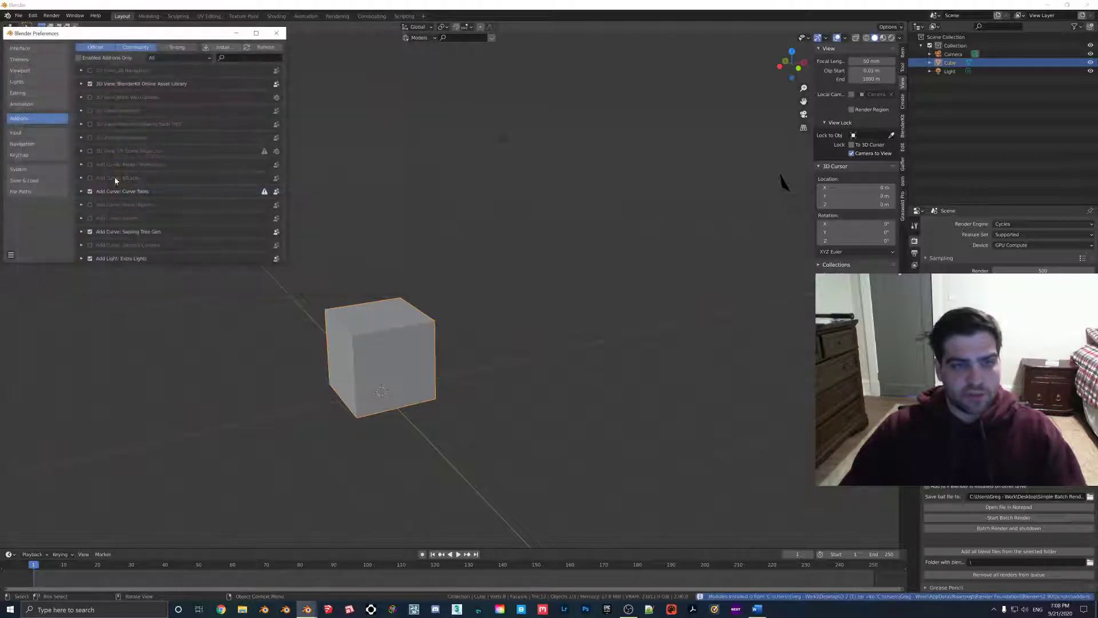
# Find the Megascans Plugin by searching the add-ons for "mega", enable it and expand its details
pyautogui.click(250, 59)
pyautogui.write('mega')
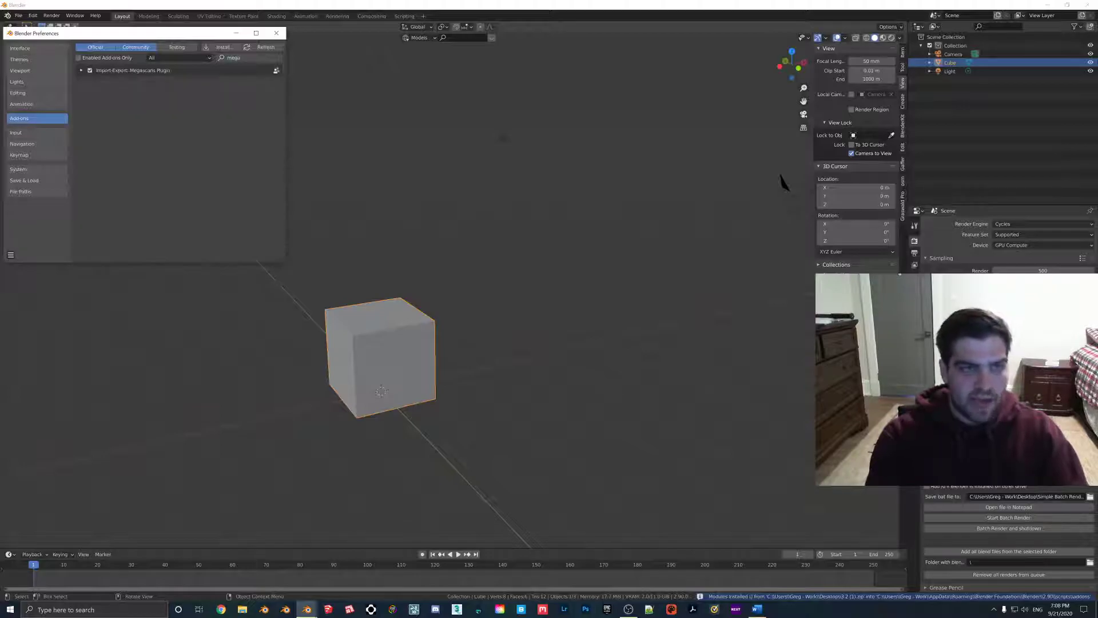
pyautogui.click(123, 100)
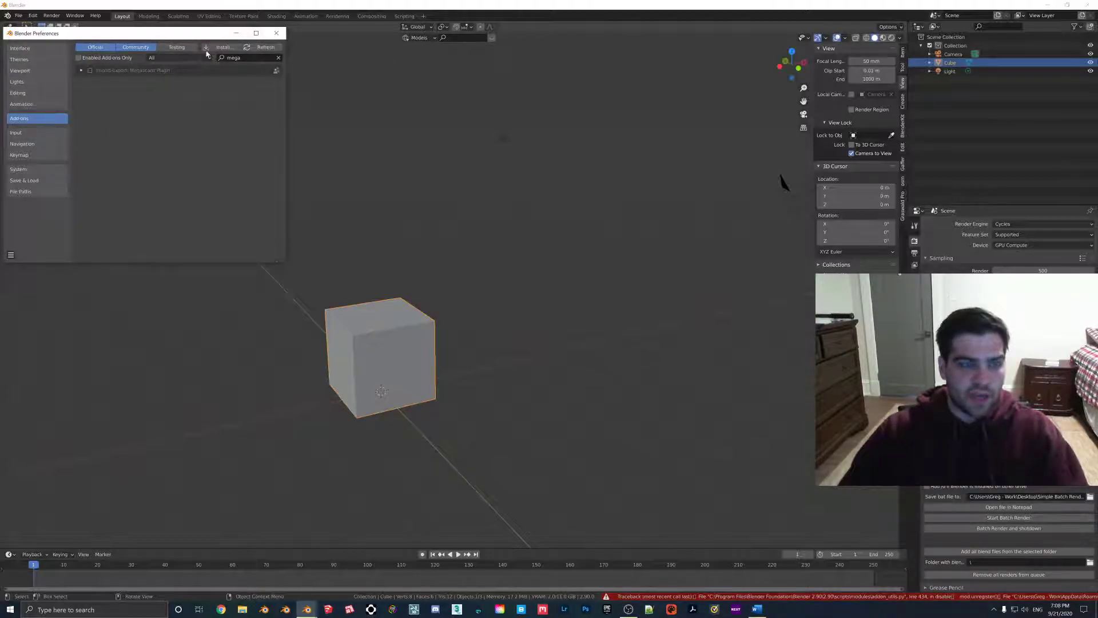
pyautogui.click(91, 71)
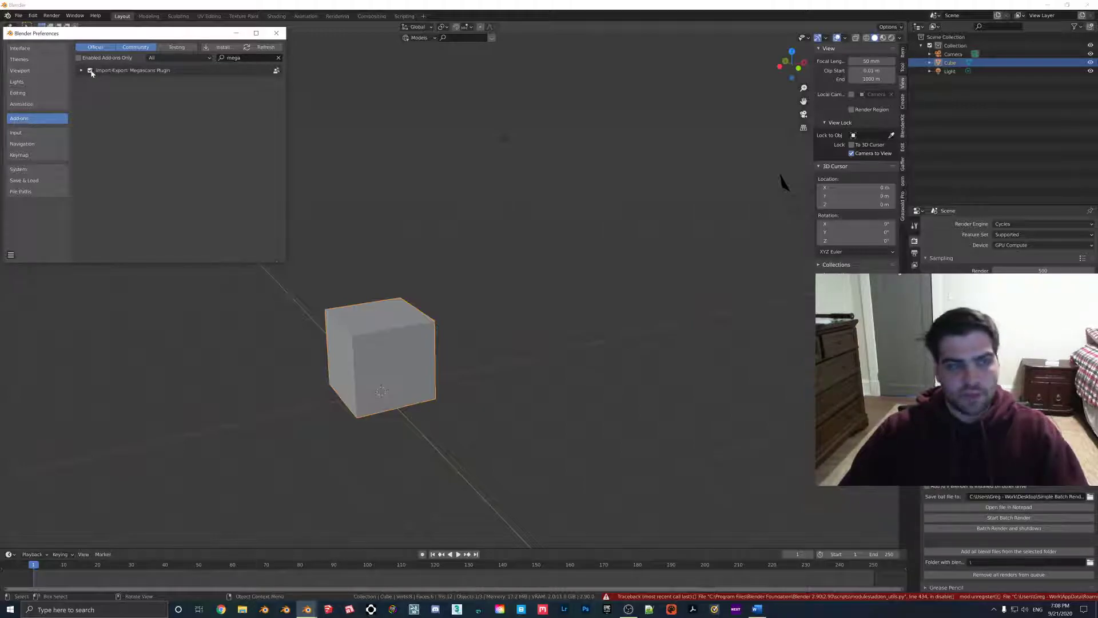
pyautogui.click(82, 70)
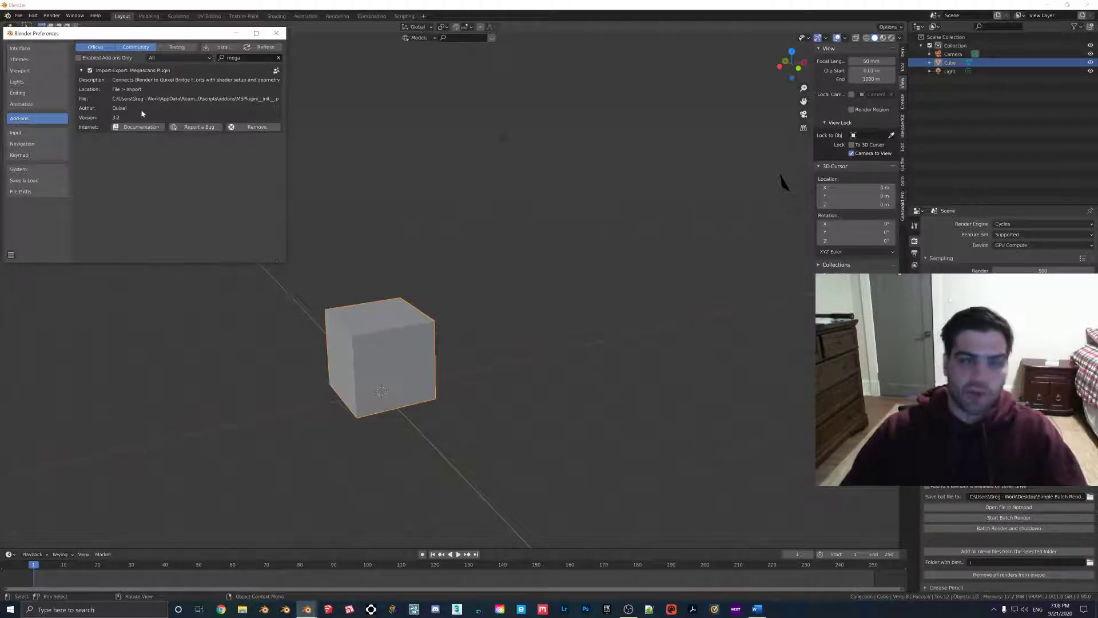
# Close the preferences and delete the default cube from the scene
pyautogui.click(276, 33)
pyautogui.press('Delete')
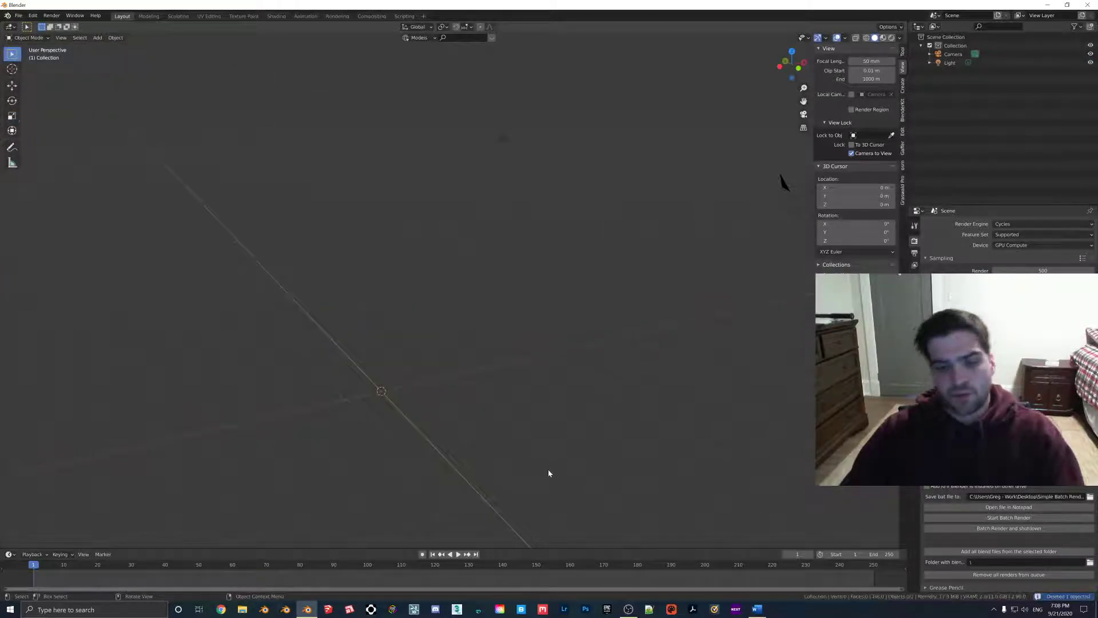
# Switch to Quixel Bridge and browse the Surfaces and 3D Assets categories
pyautogui.click(524, 609)
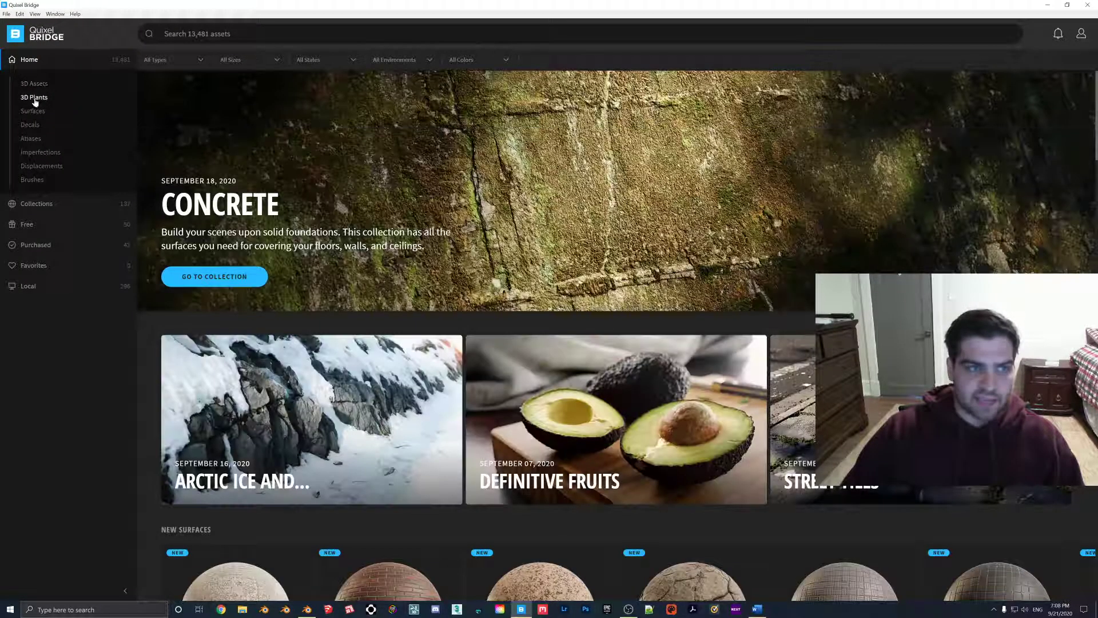
pyautogui.click(34, 112)
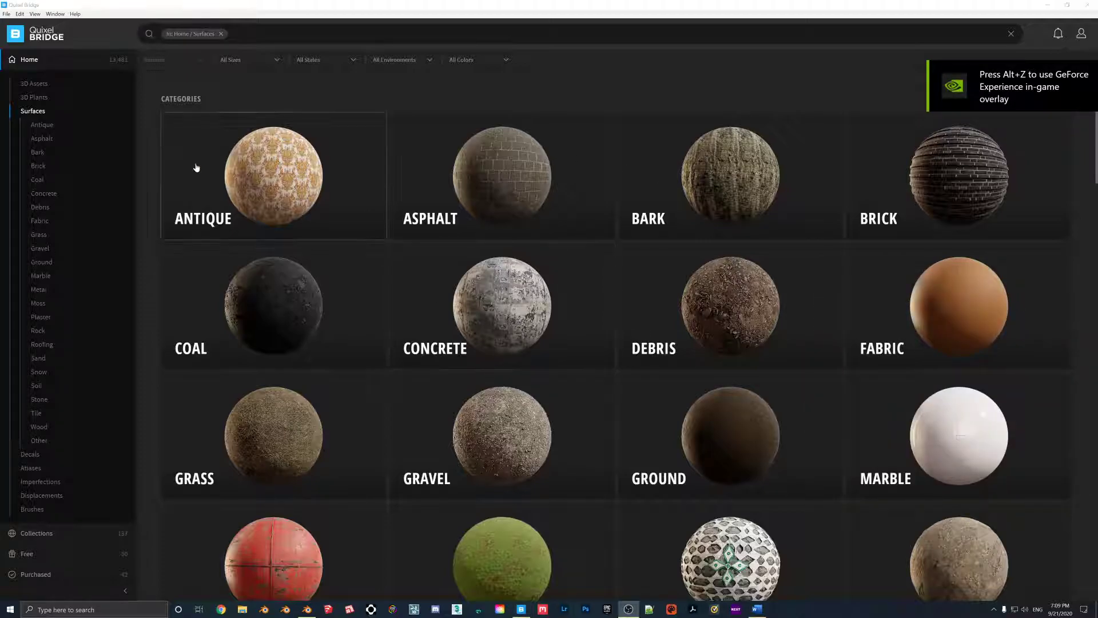
pyautogui.click(87, 84)
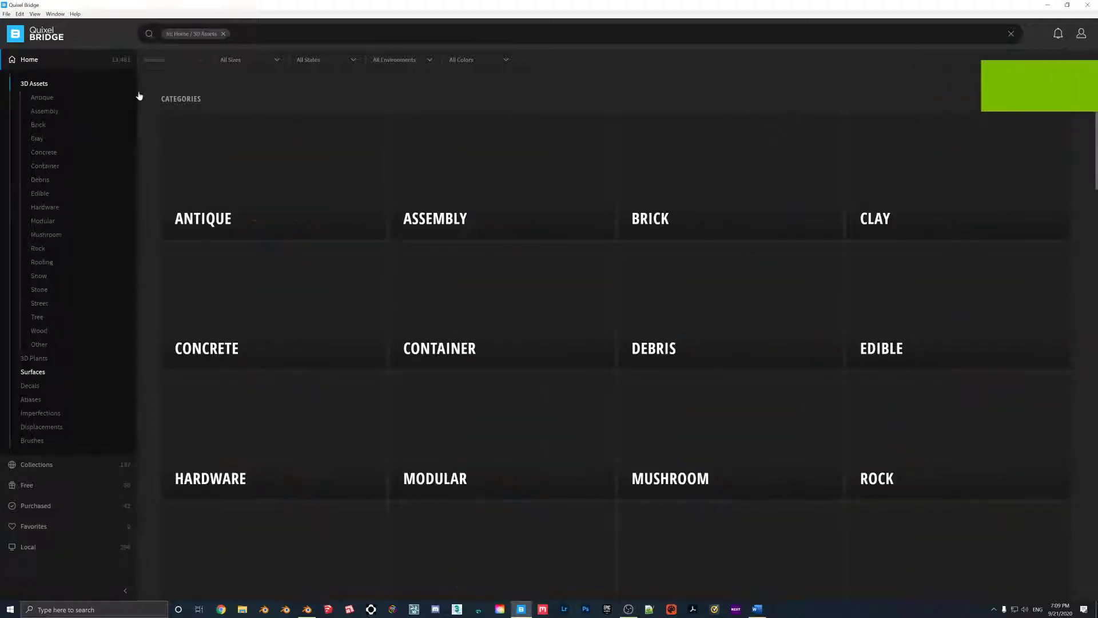
# Download the Snow Embankment asset from the Environment collection's latest assets
pyautogui.click(49, 467)
pyautogui.click(38, 105)
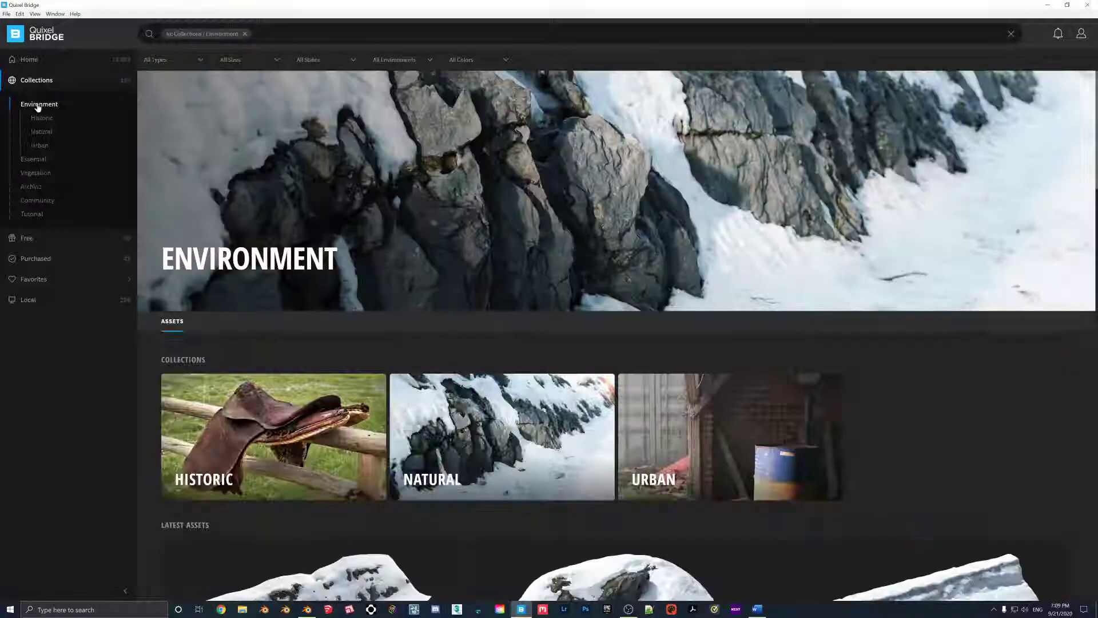
pyautogui.scroll(-4, 462, 274)
pyautogui.scroll(1, 456, 273)
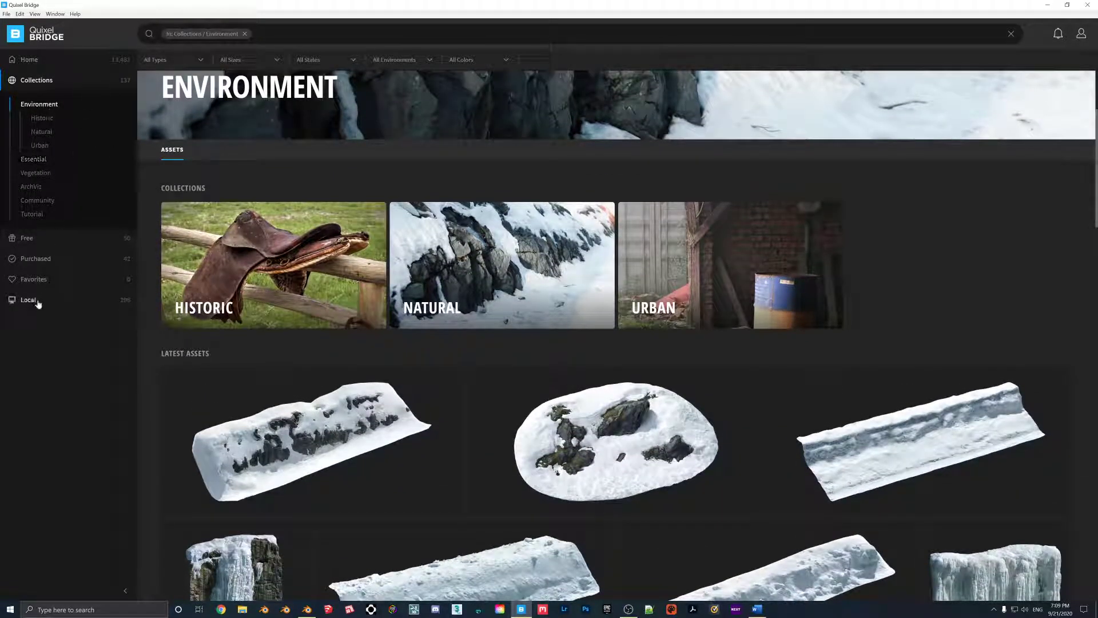
pyautogui.scroll(-3, 403, 372)
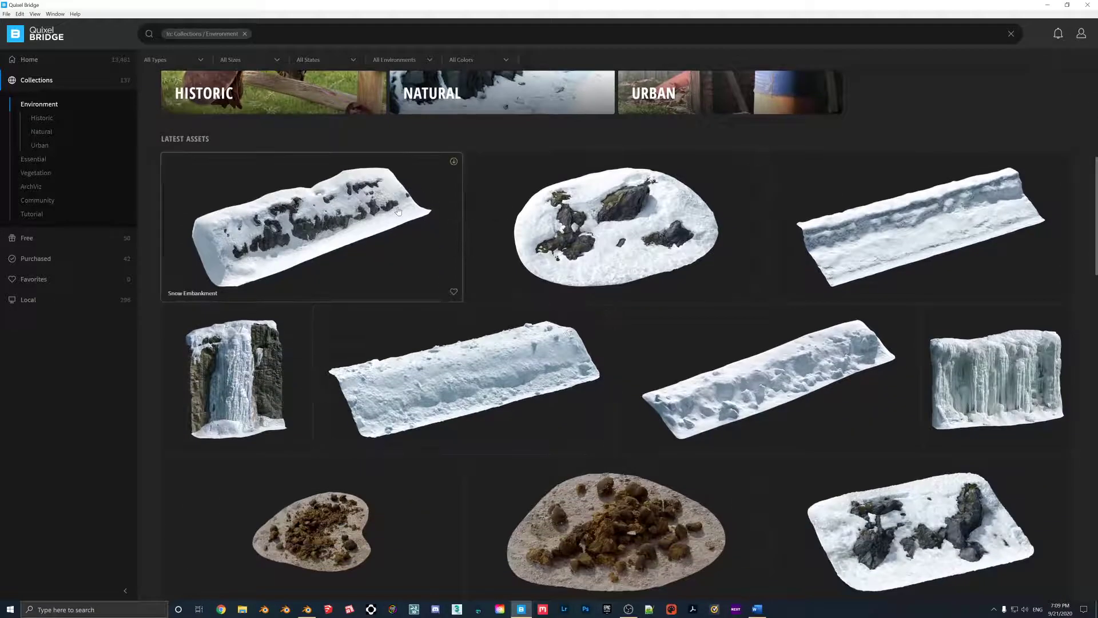
pyautogui.click(454, 162)
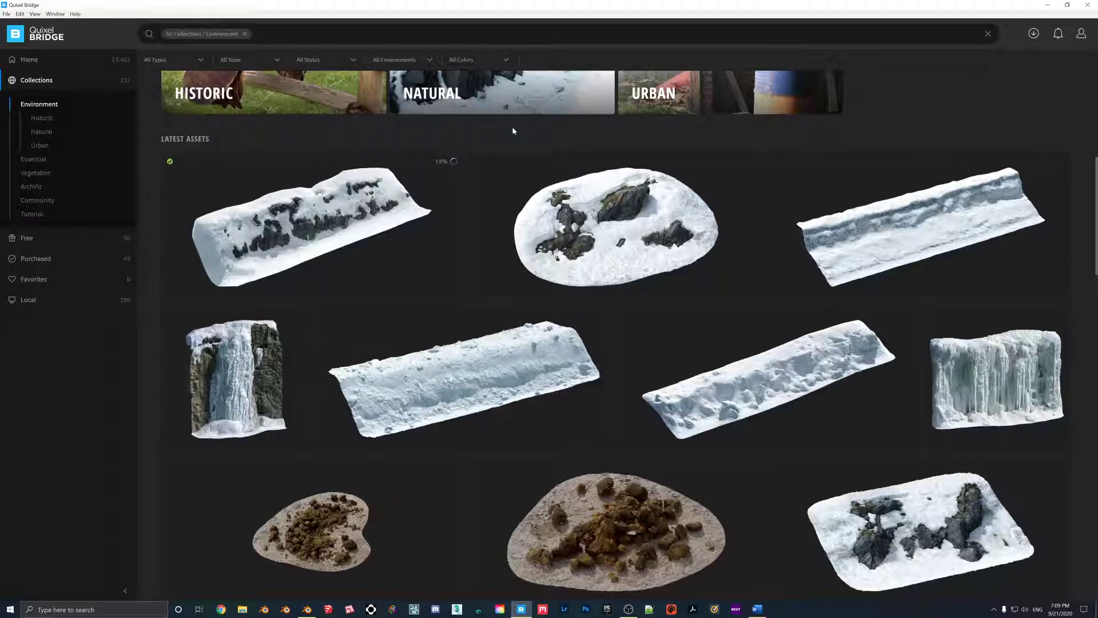
# Open the Snow Embankment details and review the texture resolution options in its download settings
pyautogui.click(381, 220)
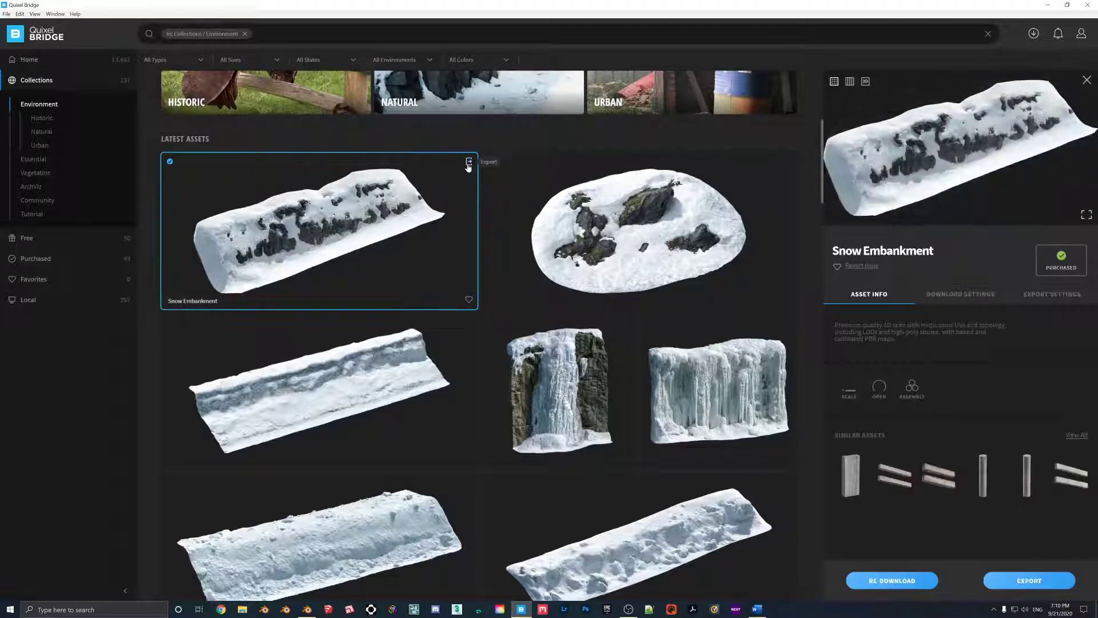
pyautogui.click(950, 294)
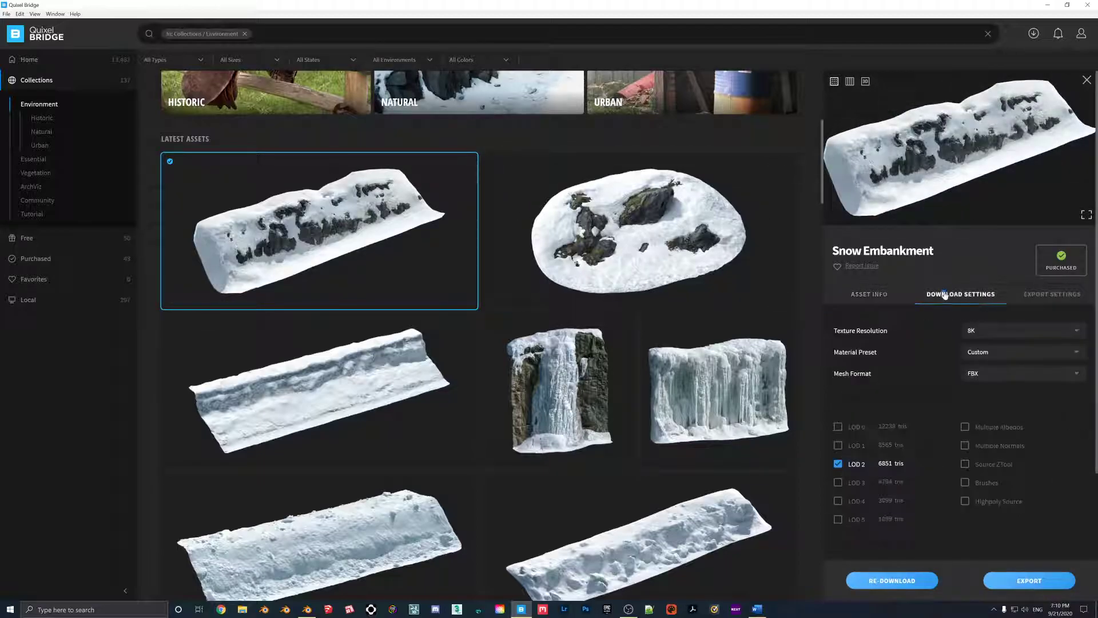
pyautogui.click(983, 329)
pyautogui.click(983, 329)
# Check the texture resolution and export target in the Snow Embankment export settings, and export it to Blender
pyautogui.click(1039, 296)
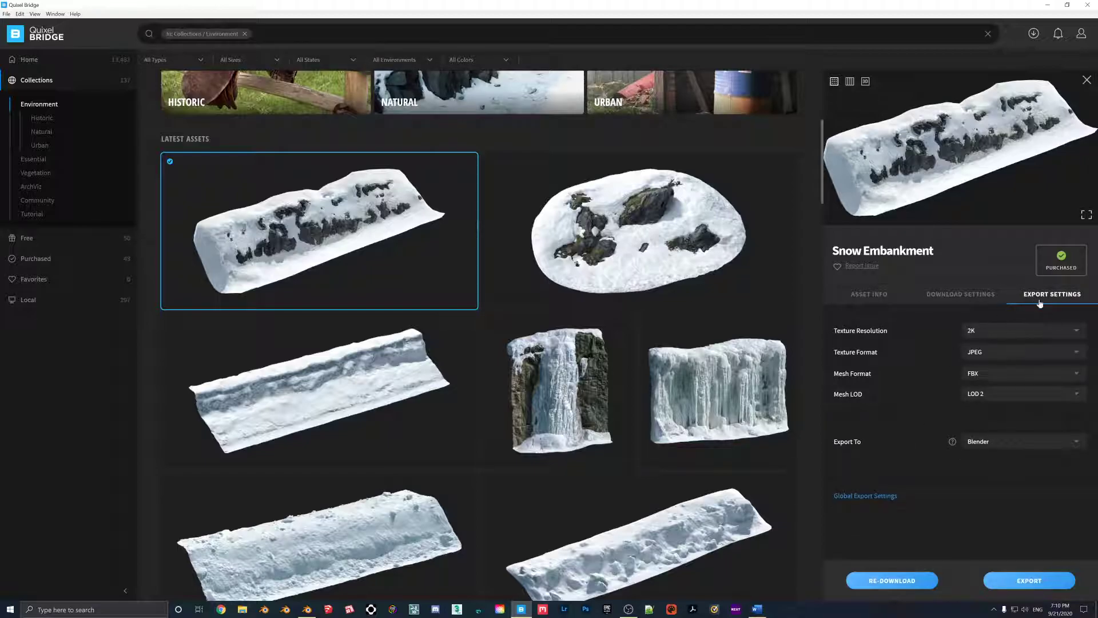
pyautogui.click(984, 332)
pyautogui.click(981, 444)
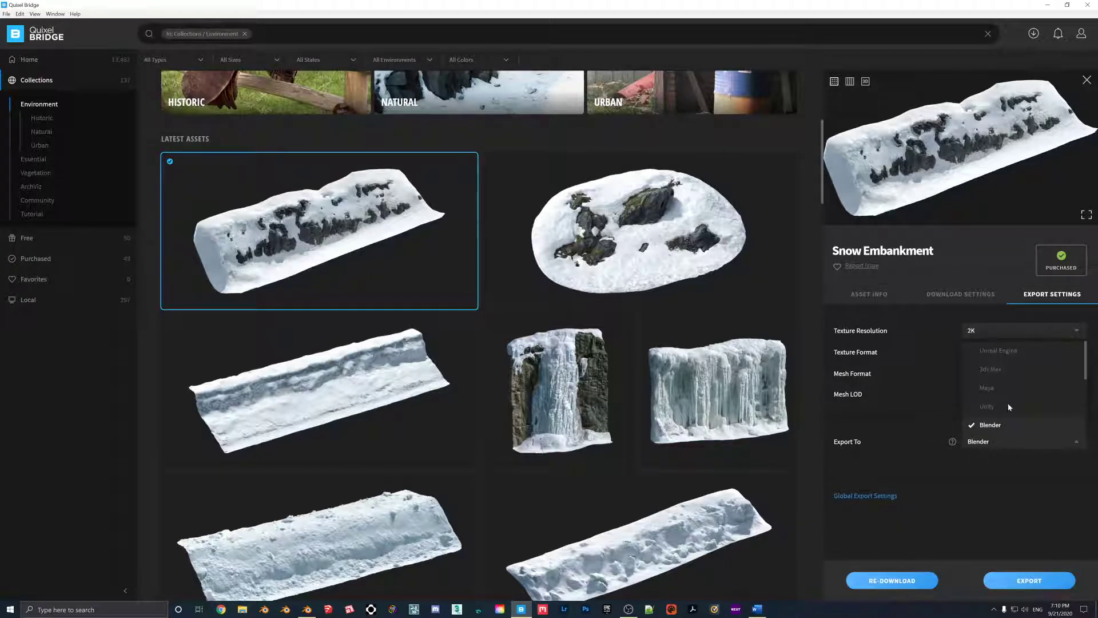
pyautogui.click(992, 442)
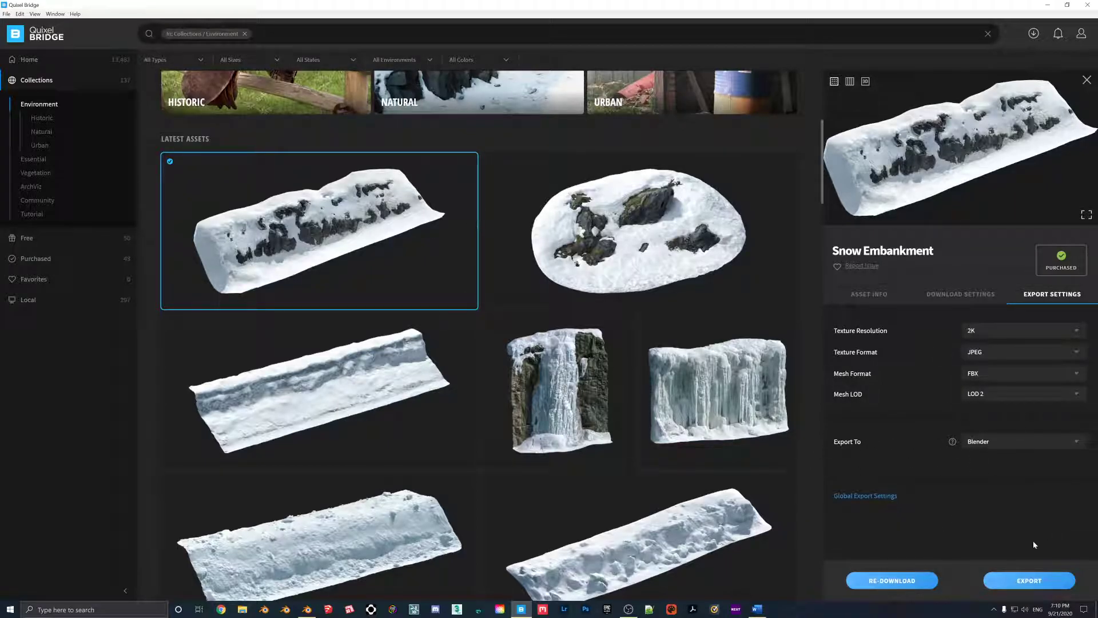
pyautogui.click(1029, 580)
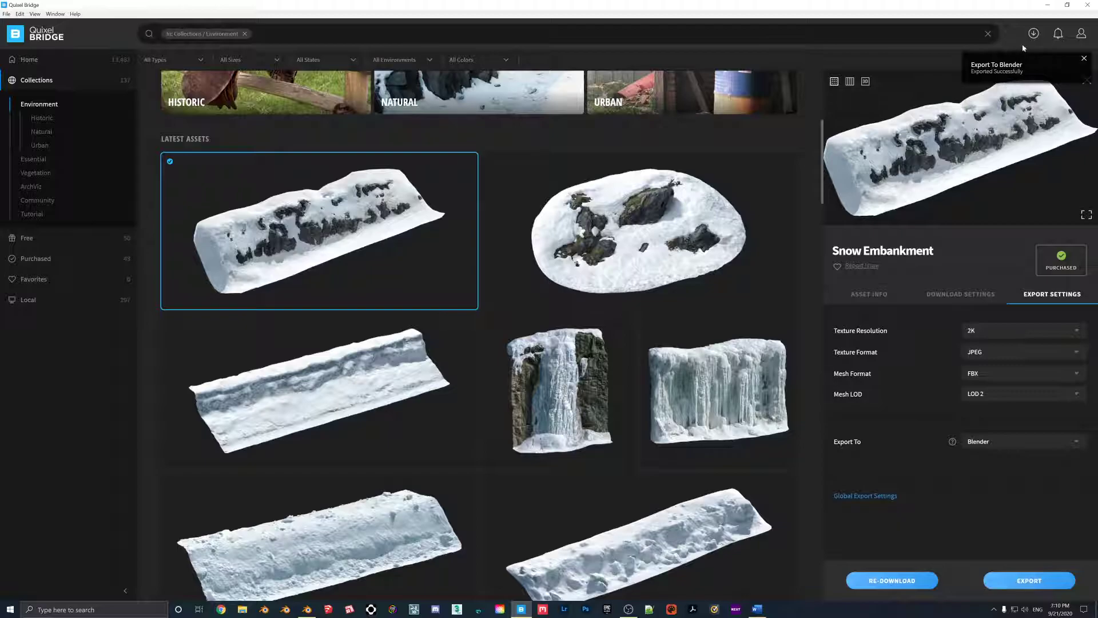
# Return to Blender and inspect the imported snow embankment up close in Material Preview shading
pyautogui.click(1047, 5)
pyautogui.moveTo(438, 362)
pyautogui.mouseDown(button='middle')
pyautogui.moveTo(339, 417)
pyautogui.moveTo(380, 375)
pyautogui.moveTo(375, 301)
pyautogui.moveTo(412, 300)
pyautogui.moveTo(303, 318)
pyautogui.moveTo(424, 317)
pyautogui.moveTo(442, 351)
pyautogui.mouseUp(button='middle')
pyautogui.scroll(5, 325, 401)
pyautogui.scroll(-5, 406, 365)
pyautogui.press('z')
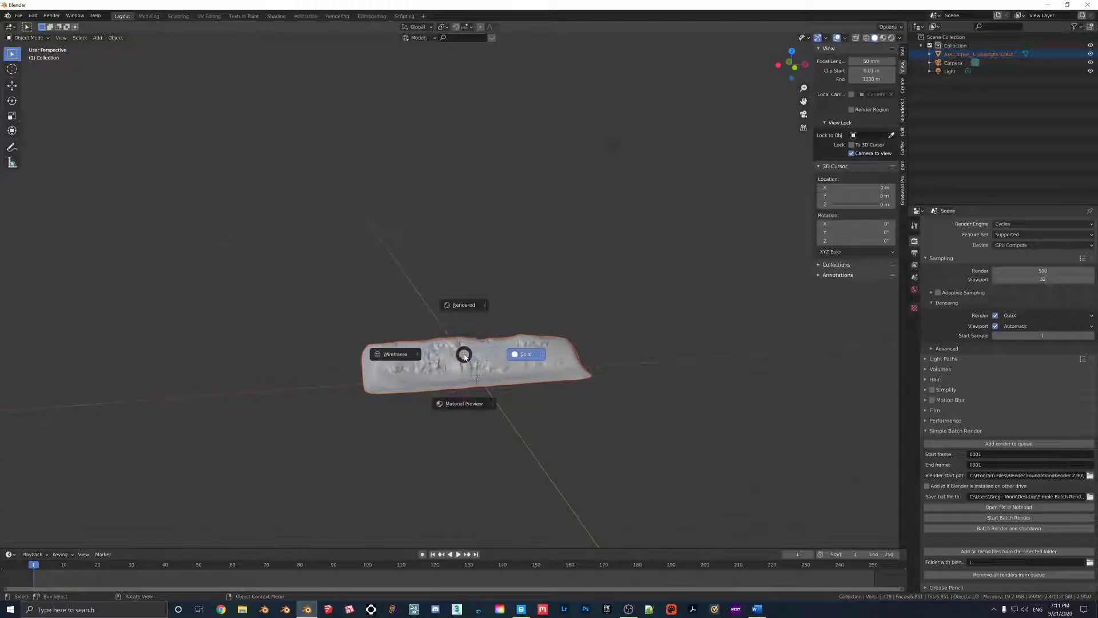
pyautogui.click(461, 449)
pyautogui.scroll(6, 472, 360)
pyautogui.moveTo(473, 360)
pyautogui.mouseDown(button='middle')
pyautogui.moveTo(507, 365)
pyautogui.moveTo(534, 346)
pyautogui.moveTo(427, 363)
pyautogui.moveTo(618, 294)
pyautogui.mouseUp(button='middle')
# Switch the viewport to Rendered shading and inspect the snow embankment's surface
pyautogui.press('z')
pyautogui.click(486, 265)
pyautogui.moveTo(572, 350); pyautogui.dragTo(597, 345, button='middle')
pyautogui.scroll(3, 564, 355)
pyautogui.scroll(-3, 597, 345)
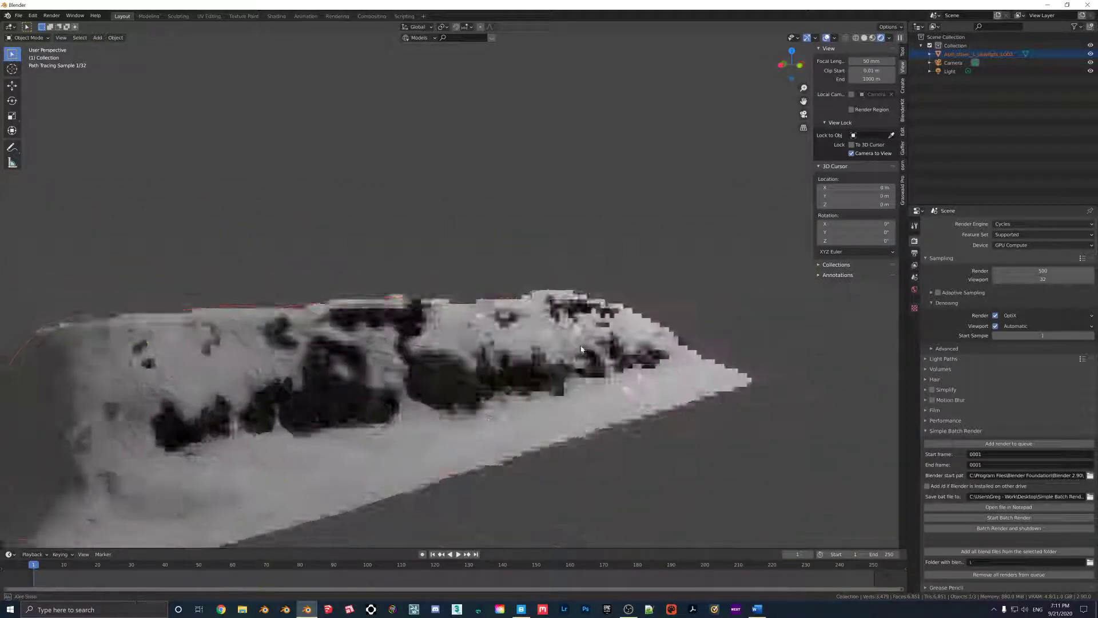